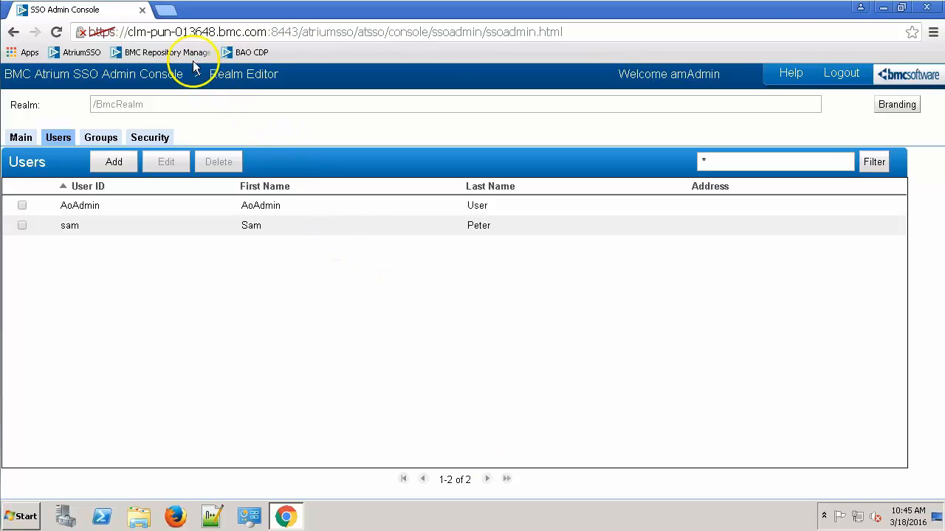
Log out of the SSO Admin Console and log in to BMC Repository Manager as AoAdmin with the account password.
click(844, 75)
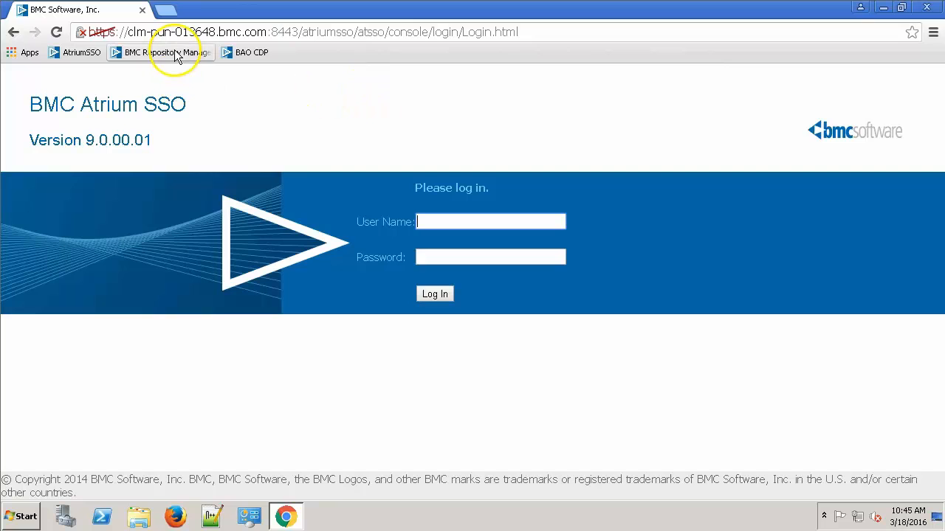
click(166, 53)
click(464, 223)
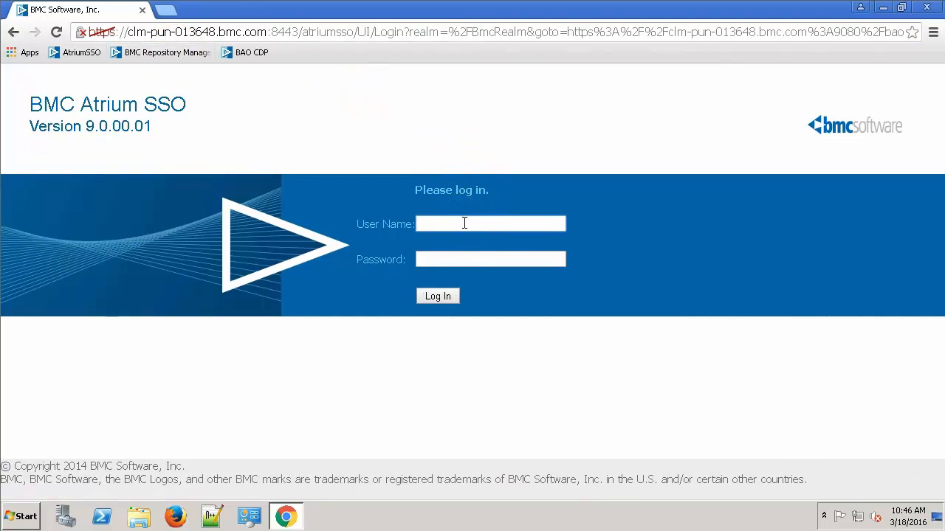
text(AoAdmin)
key(Tab)
text(*******)
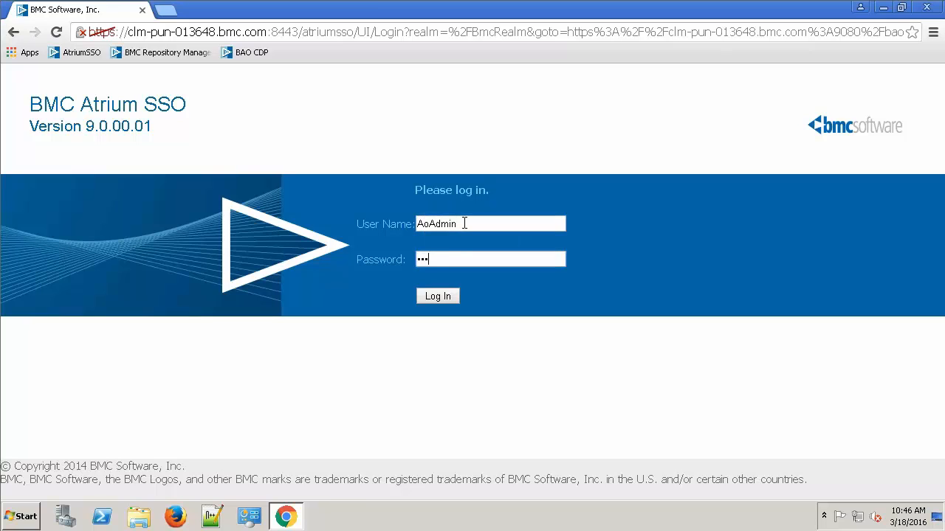
text(*)
click(438, 296)
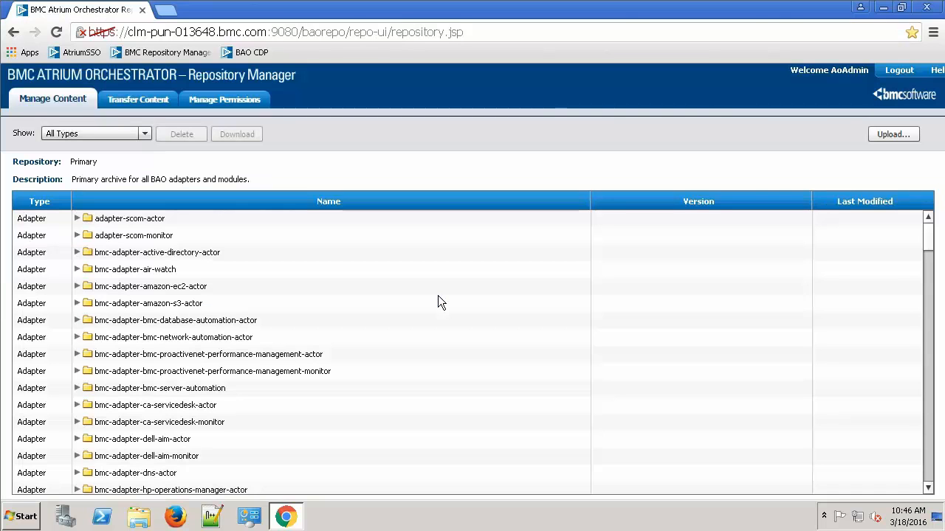
Start a new permissions group in Repository Manager and name it Support.
click(208, 101)
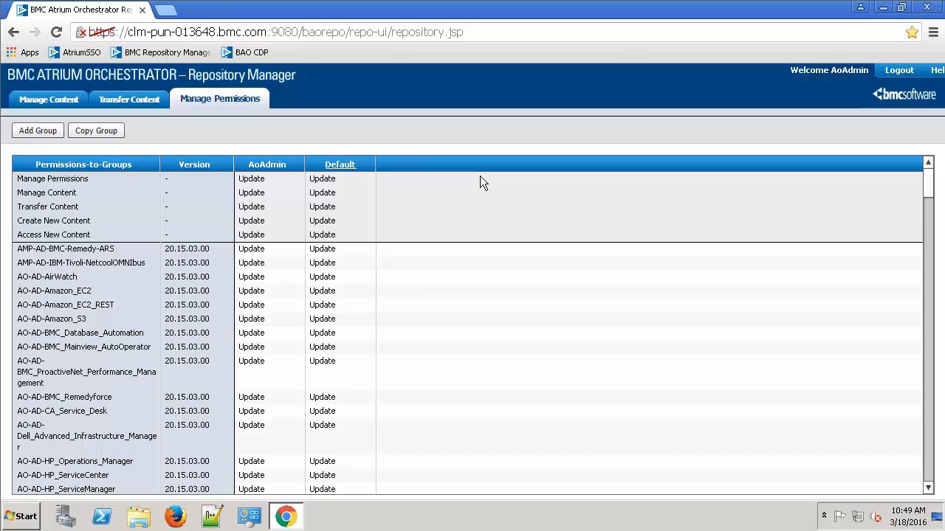
click(36, 132)
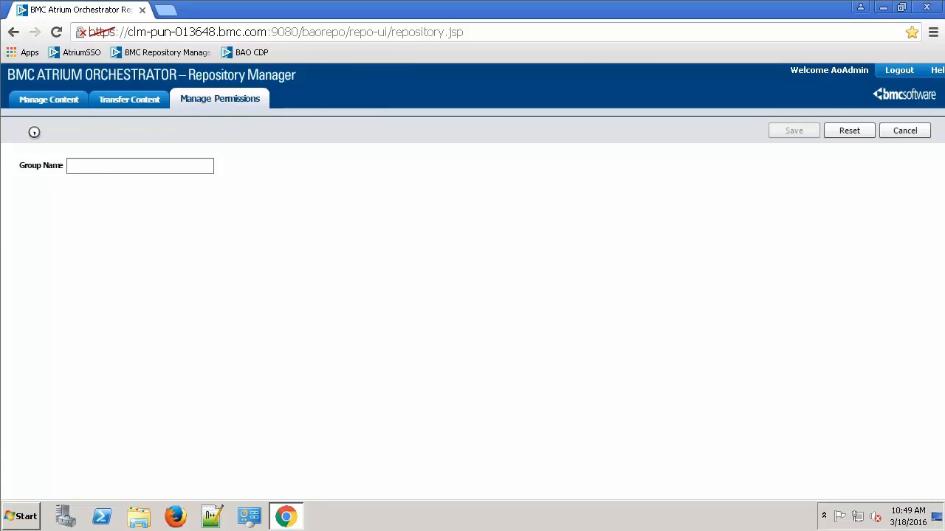
click(78, 164)
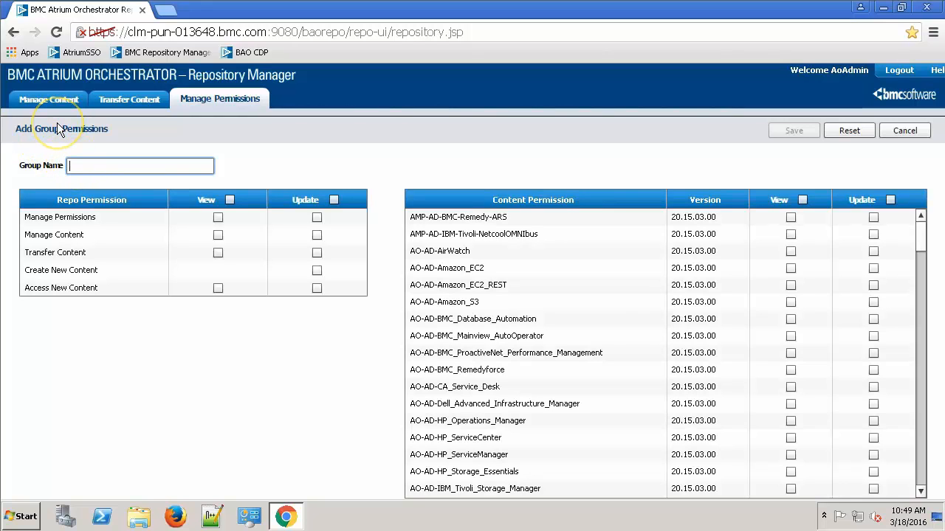
text(Support)
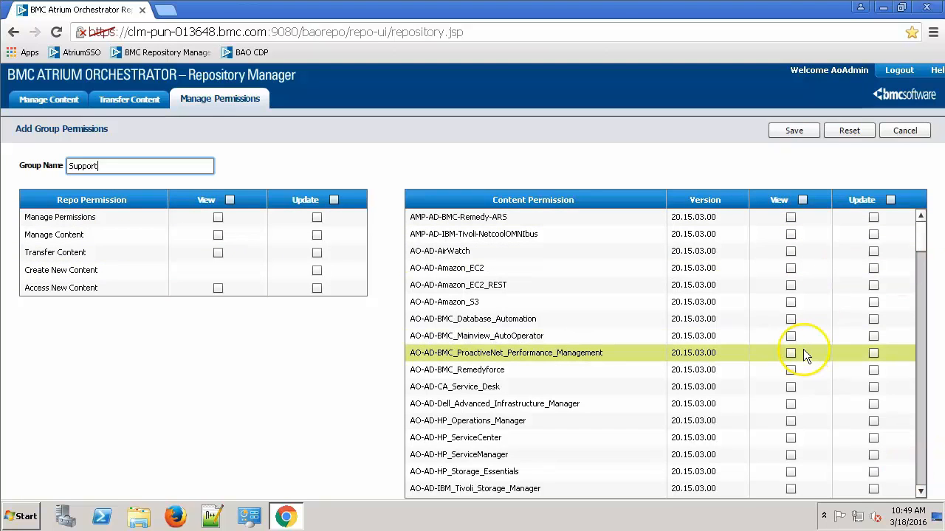
Give the Support group Update permission for Access New Content, Create New Content, Transfer Content and all listed content, and save it.
click(316, 288)
click(317, 271)
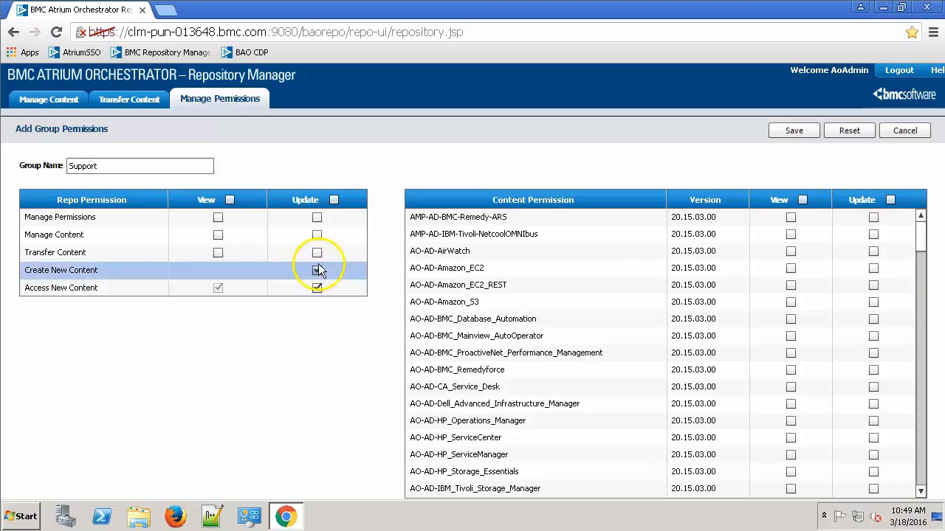
click(317, 253)
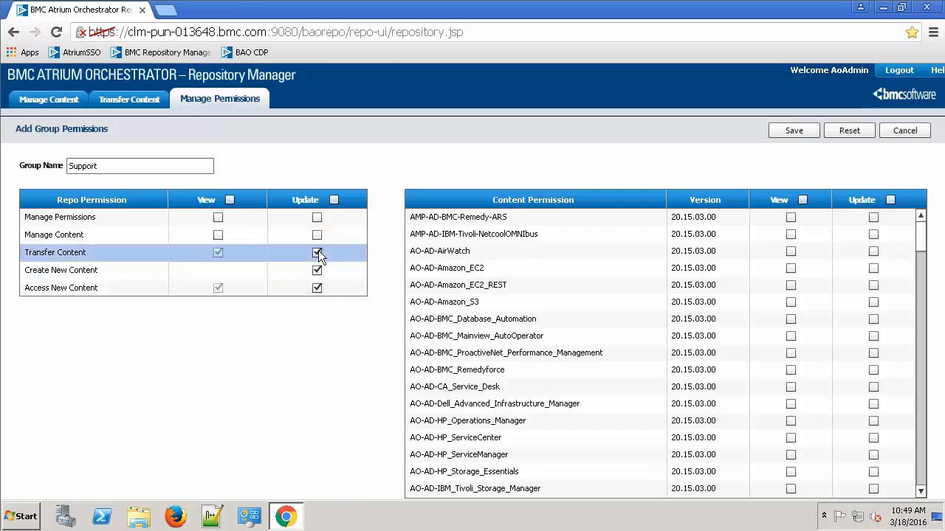
click(890, 199)
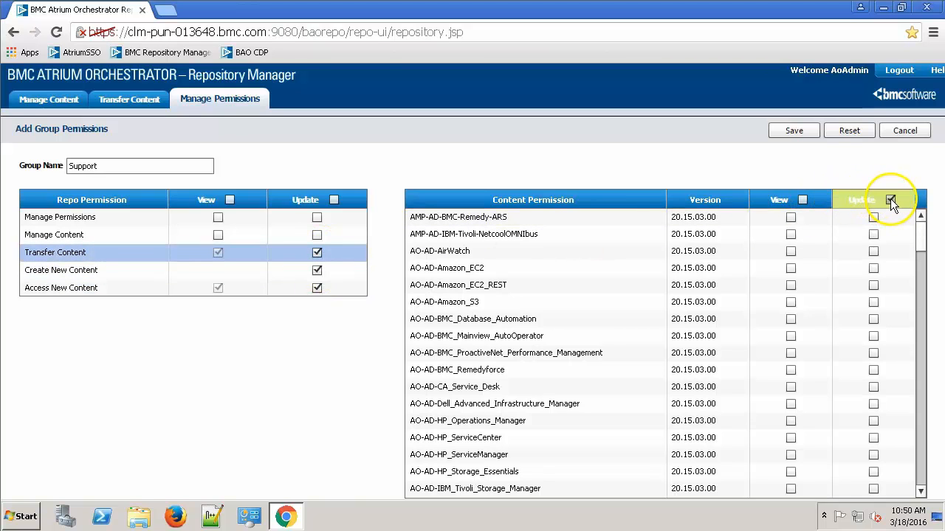
click(795, 133)
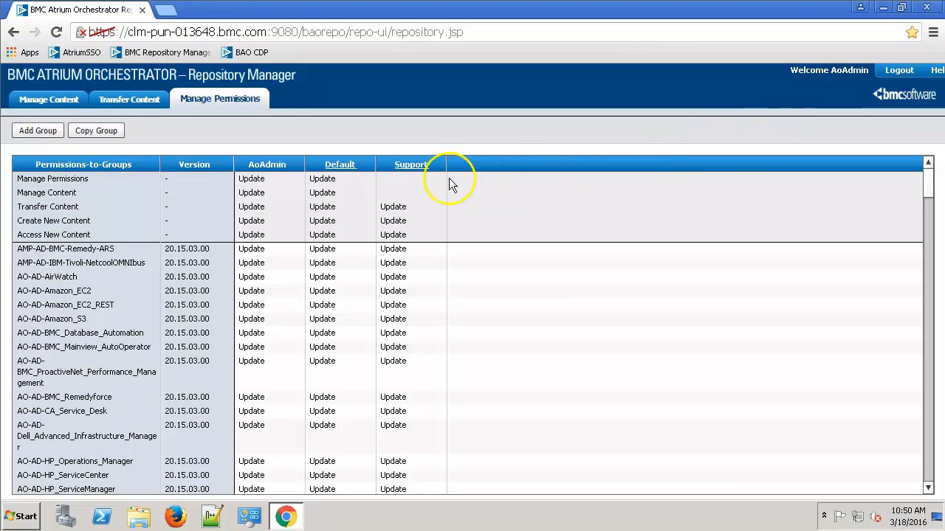
click(417, 177)
Go to the BAO CDP Grid Manager and add a group named Support to MyGrid's grid permissions.
click(255, 53)
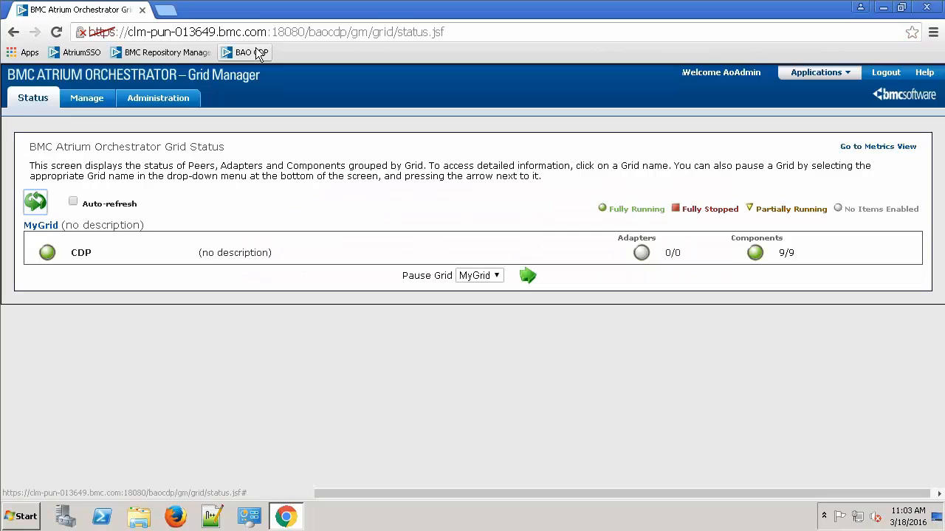
click(166, 100)
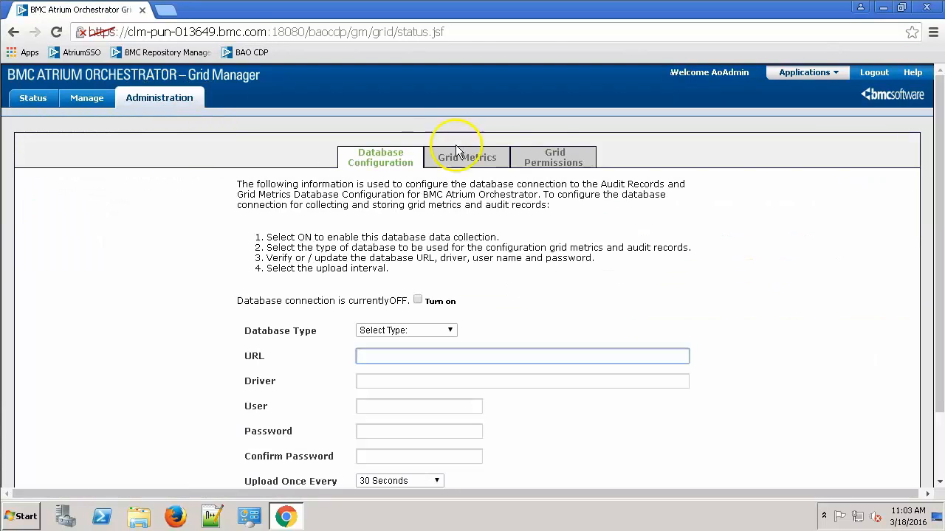
click(555, 160)
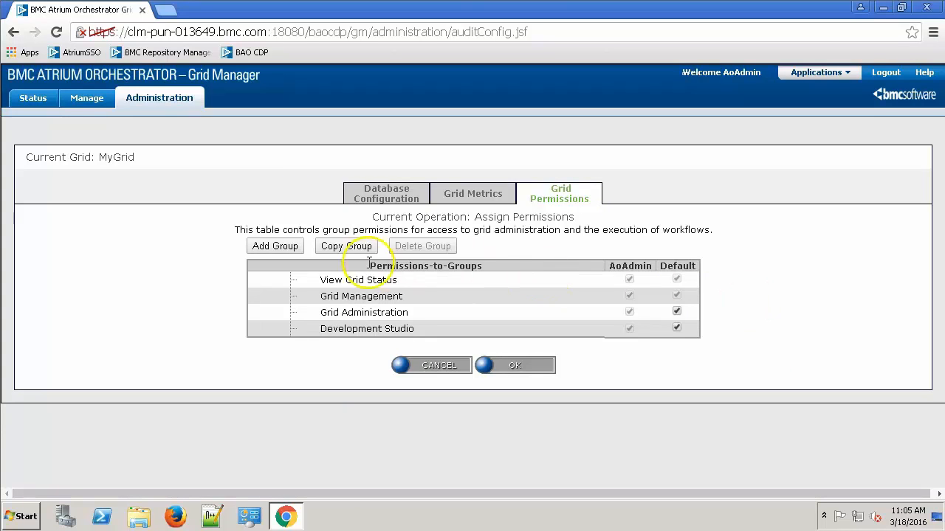
click(277, 246)
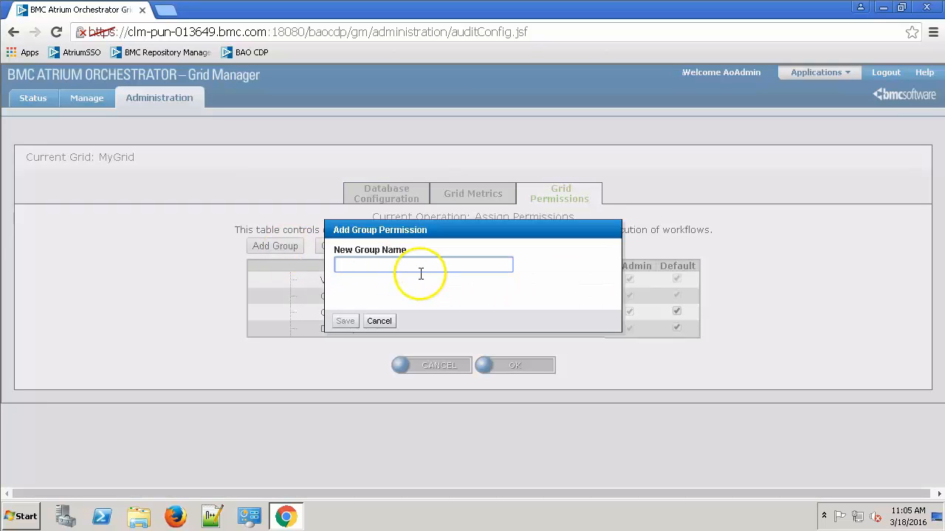
text(Support)
click(345, 321)
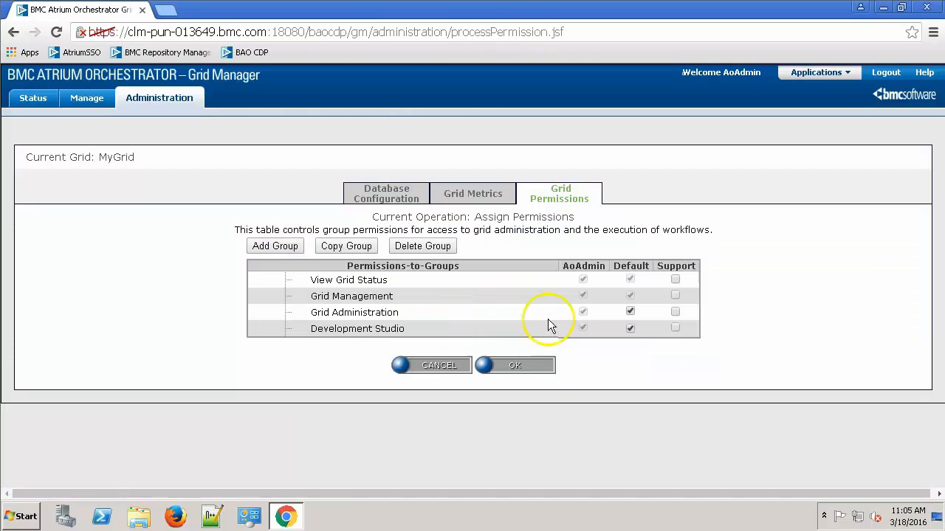
Grant the Support group View Grid Status, Grid Management, Grid Administration and Development Studio permissions.
click(676, 280)
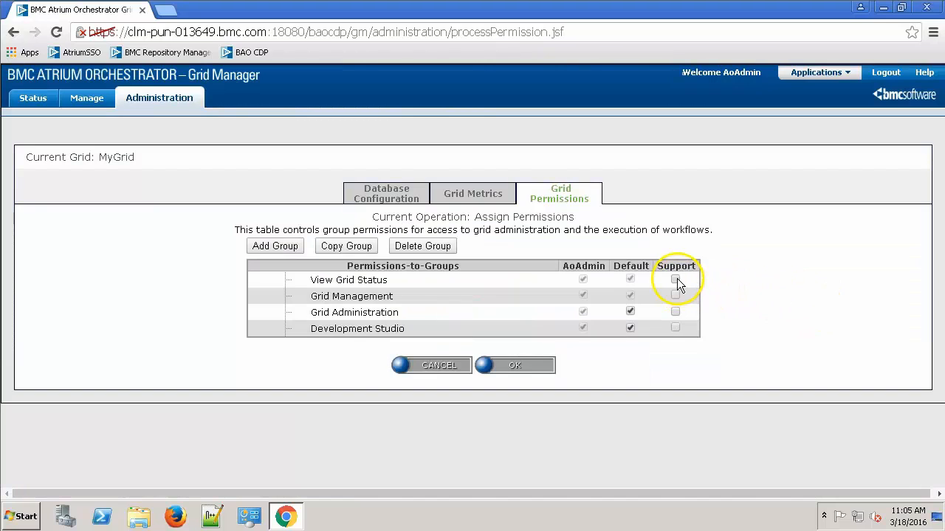
click(676, 296)
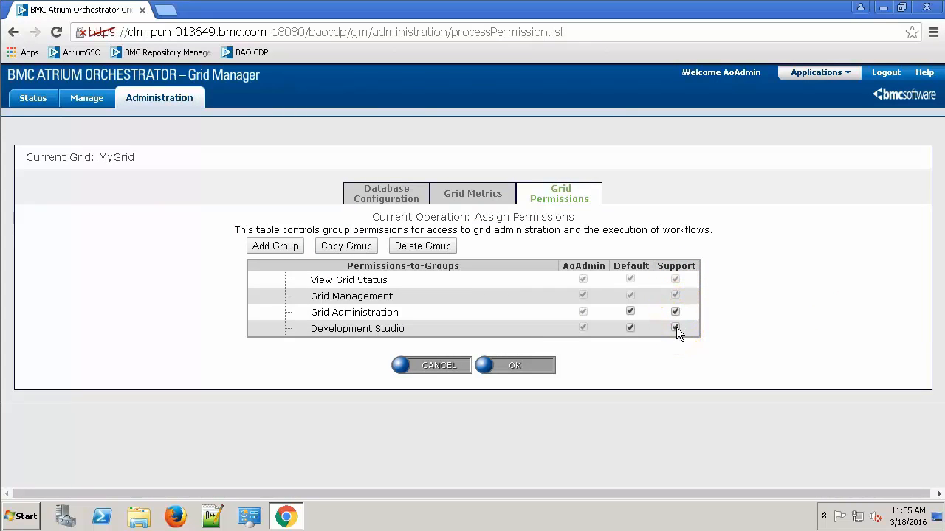
click(590, 274)
click(630, 278)
click(630, 329)
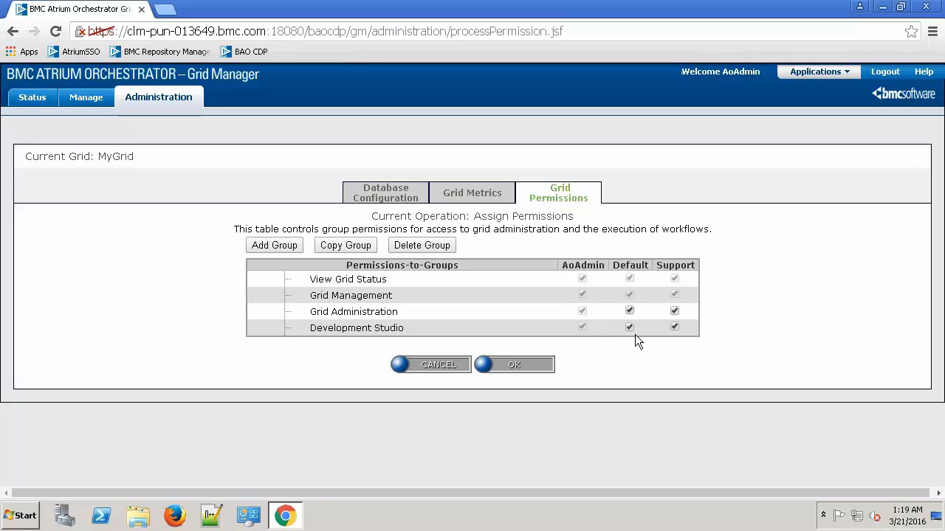
click(616, 337)
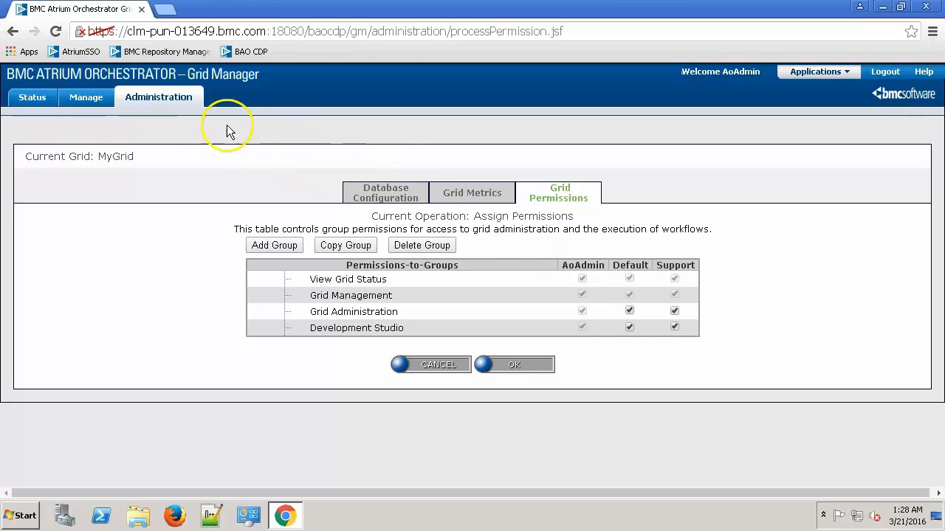
Find the AutoPilot-AD-Utilities module among the repository modules by searching for "autopilot" and activate it on MyGrid.
click(85, 98)
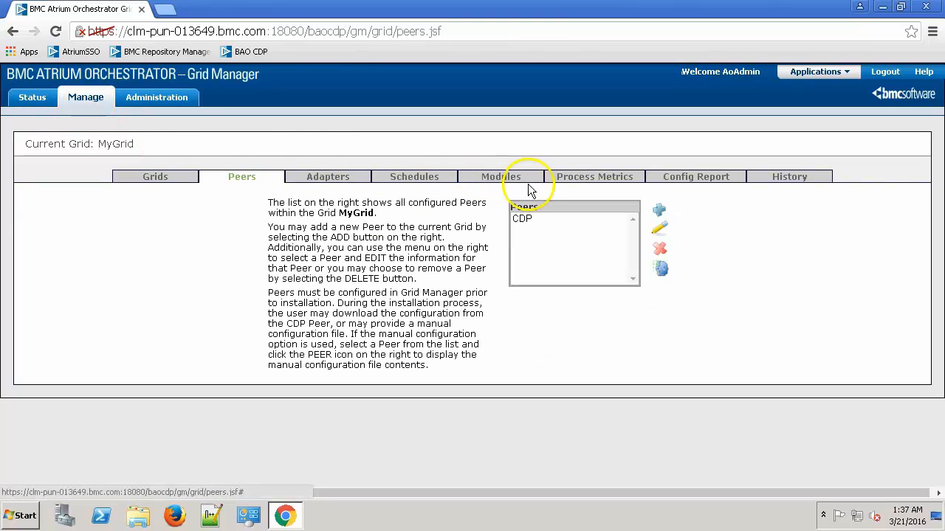
click(511, 182)
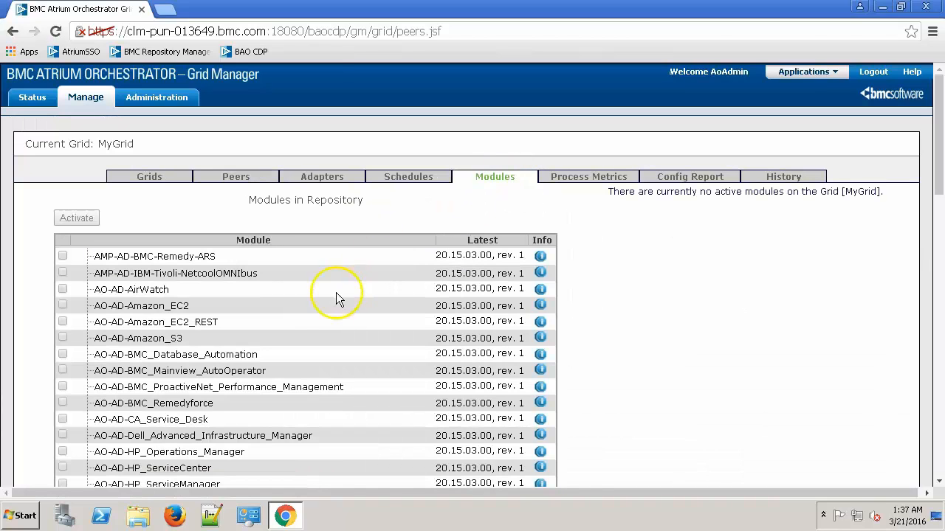
key(ctrl+f)
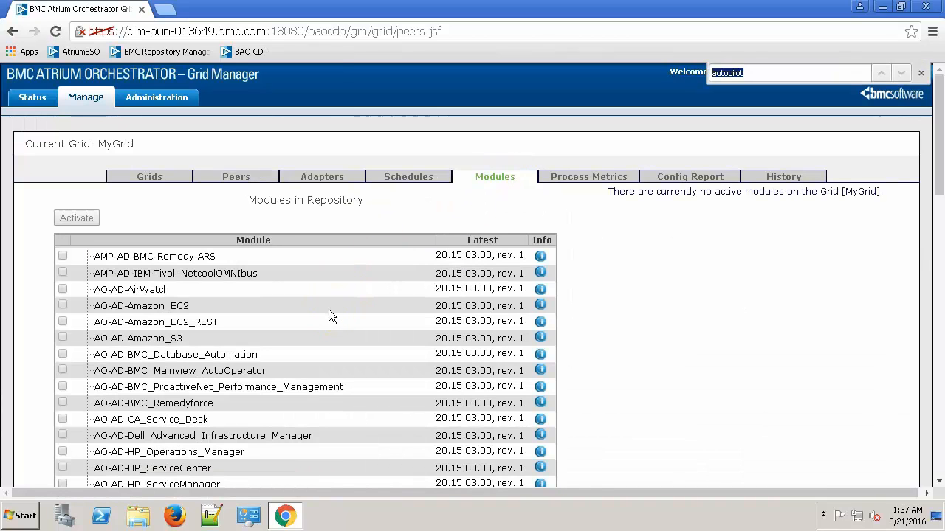
text(autopilot)
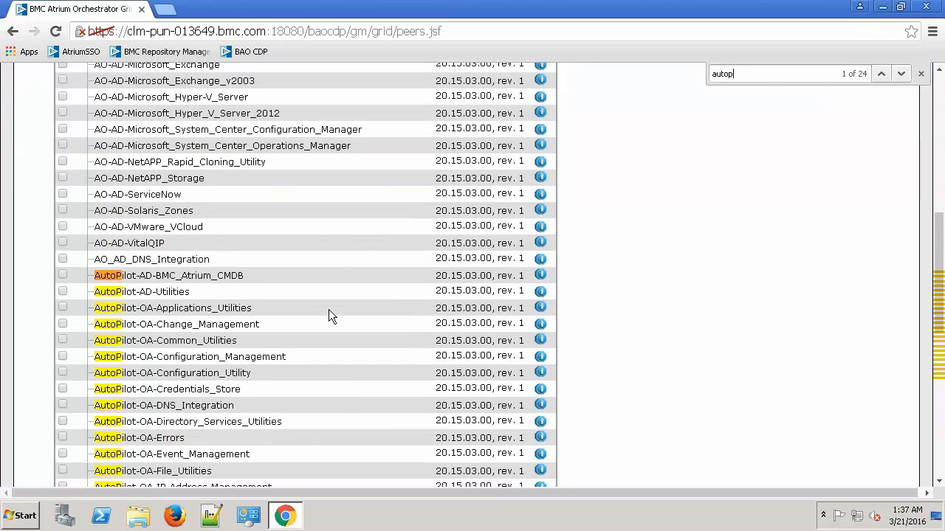
click(62, 292)
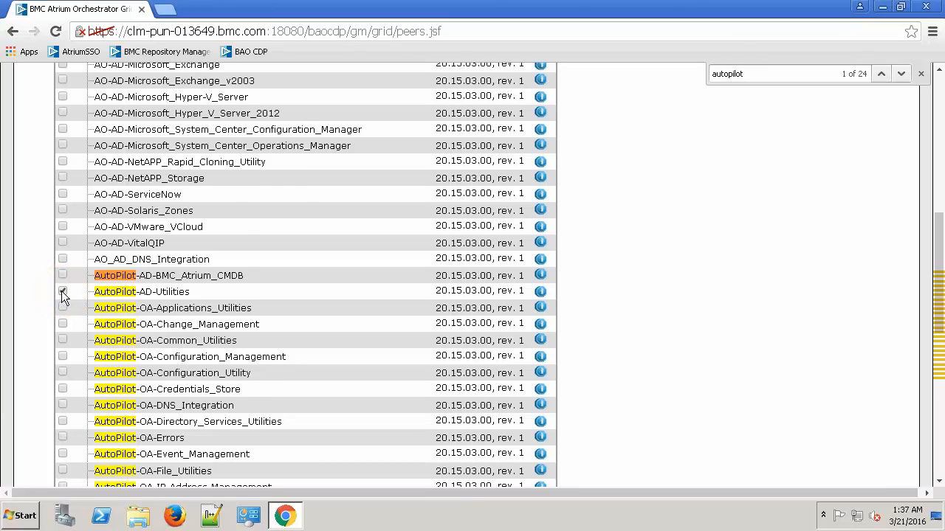
scroll(61, 291, up, 5)
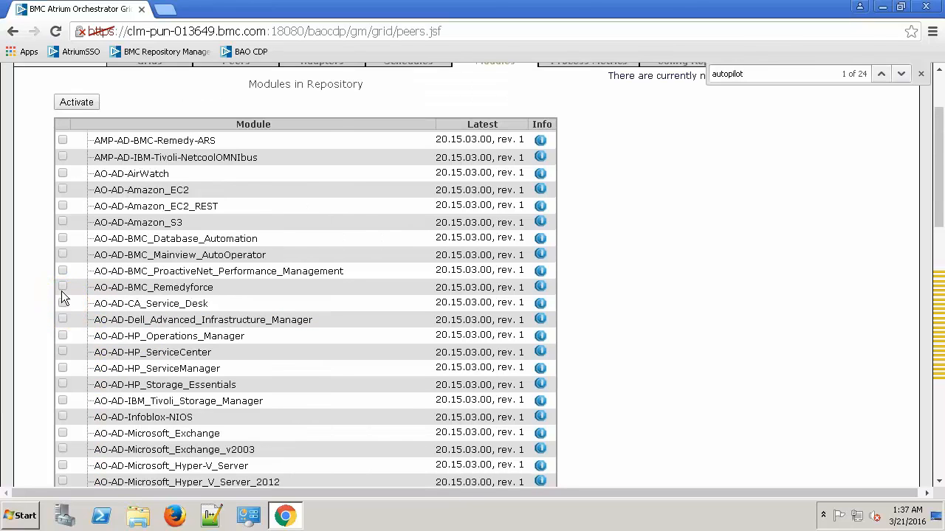
scroll(63, 295, up, 2)
click(84, 198)
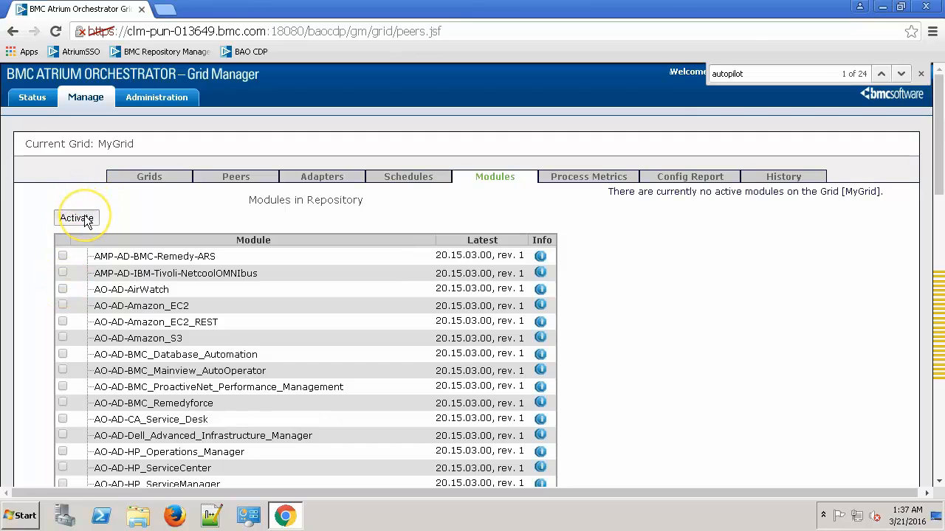
click(83, 218)
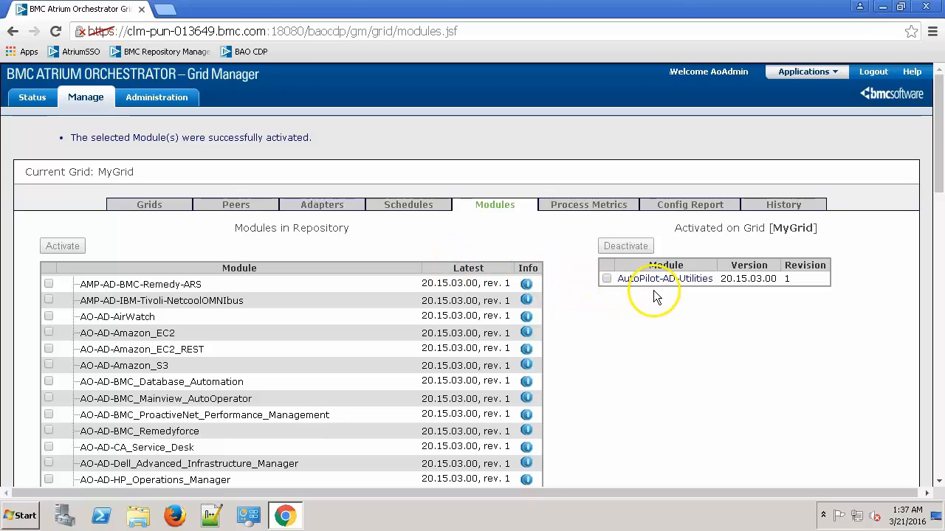
Grant the Support group permission for the whole AutoPilot-AD-Utilities module in the grid permissions and apply the change.
click(185, 102)
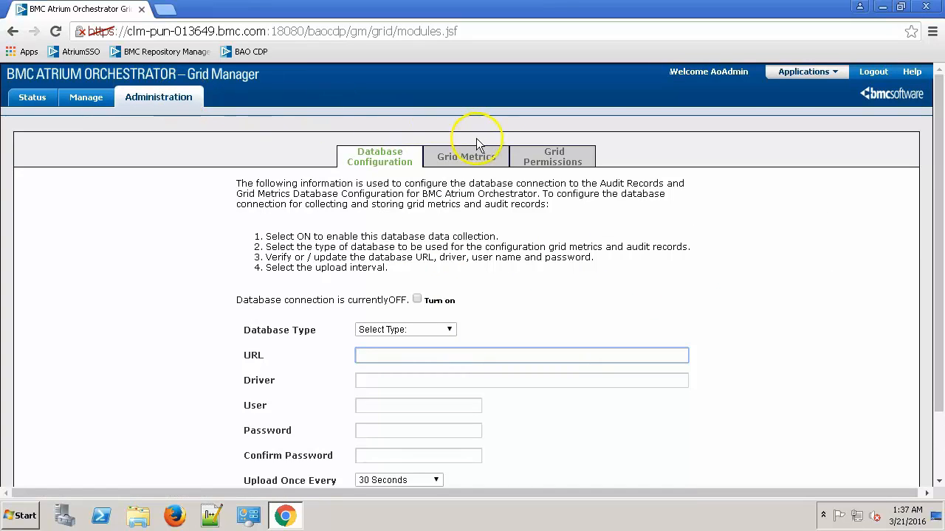
click(552, 158)
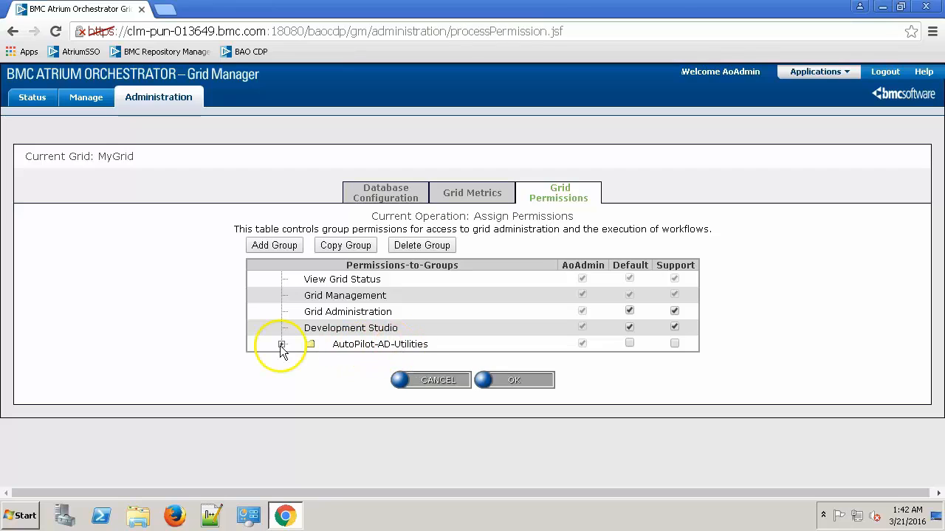
click(282, 345)
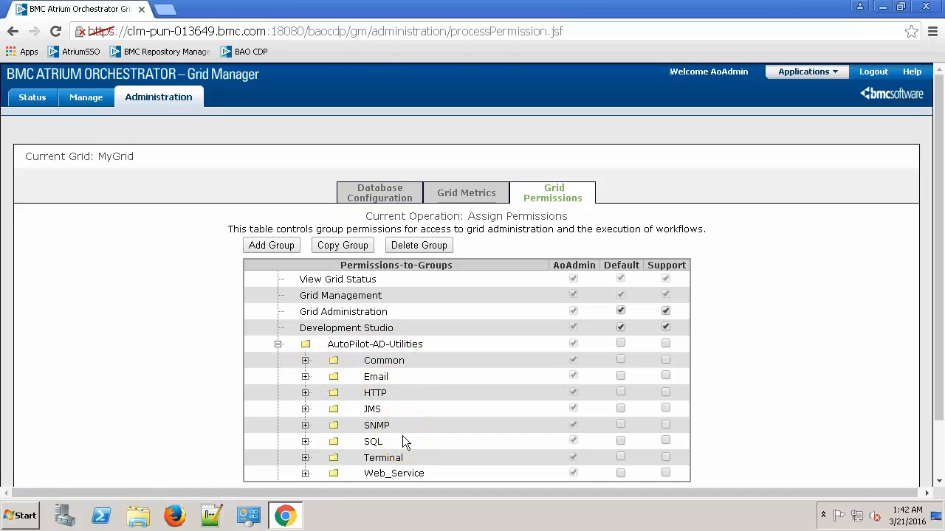
click(666, 344)
scroll(930, 458, down, 2)
click(523, 444)
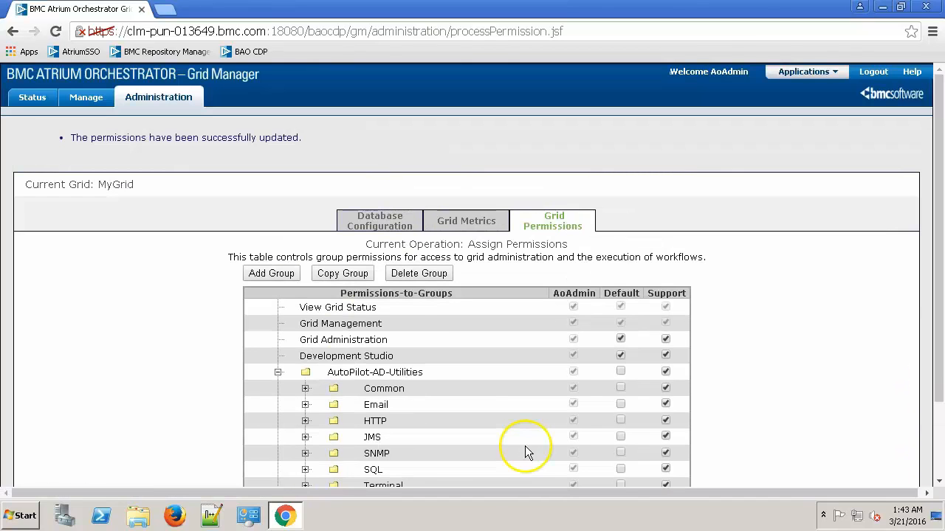